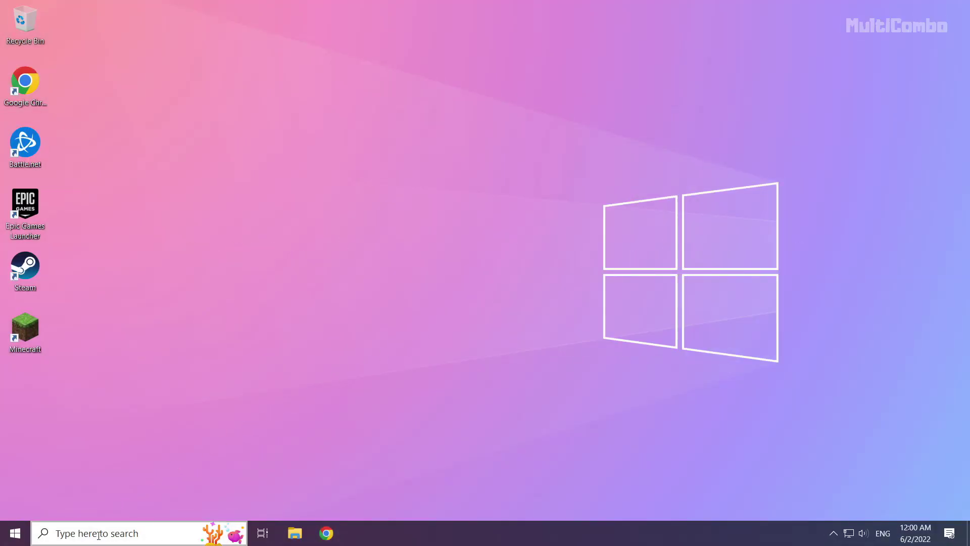
Launch Command Prompt as administrator by searching 'cmd' in Windows Search.
click(126, 532)
text(c)
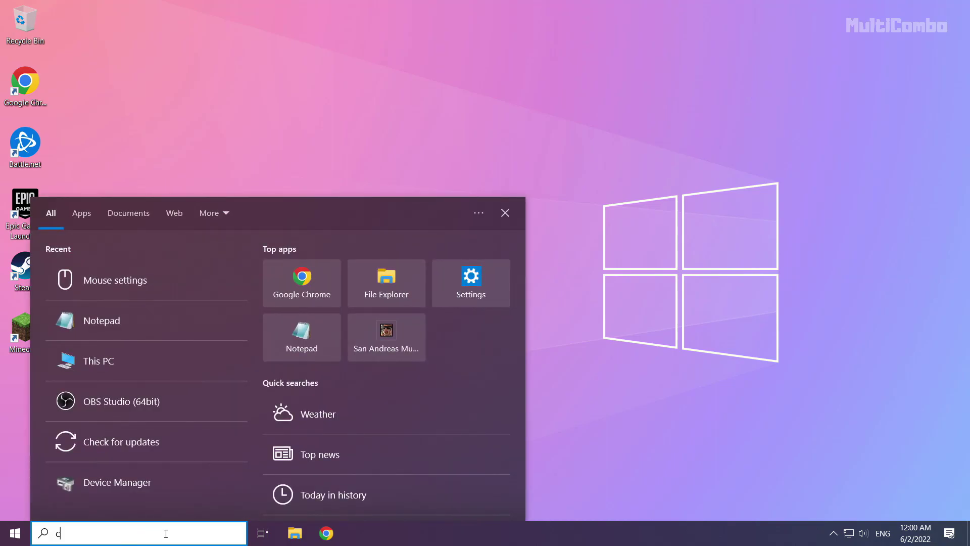
text(md)
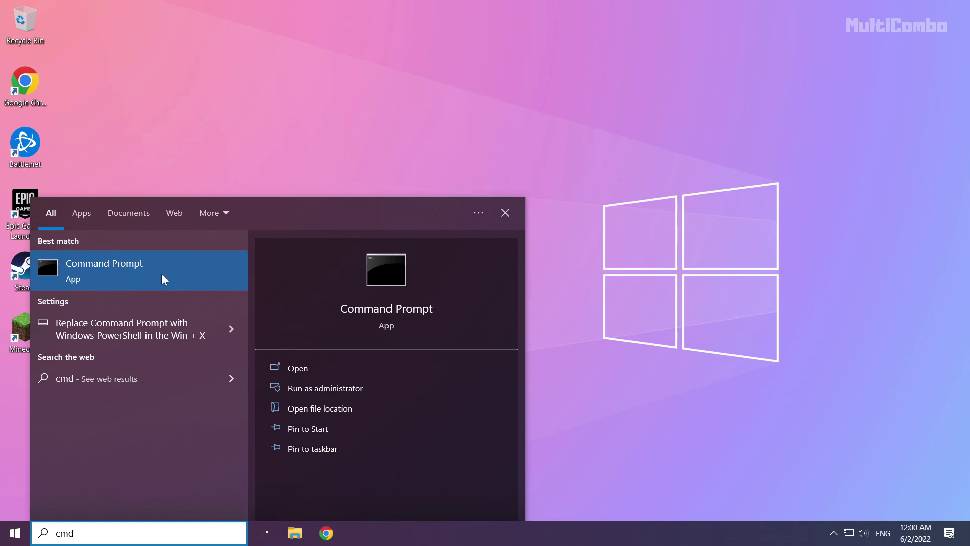
right_click(173, 264)
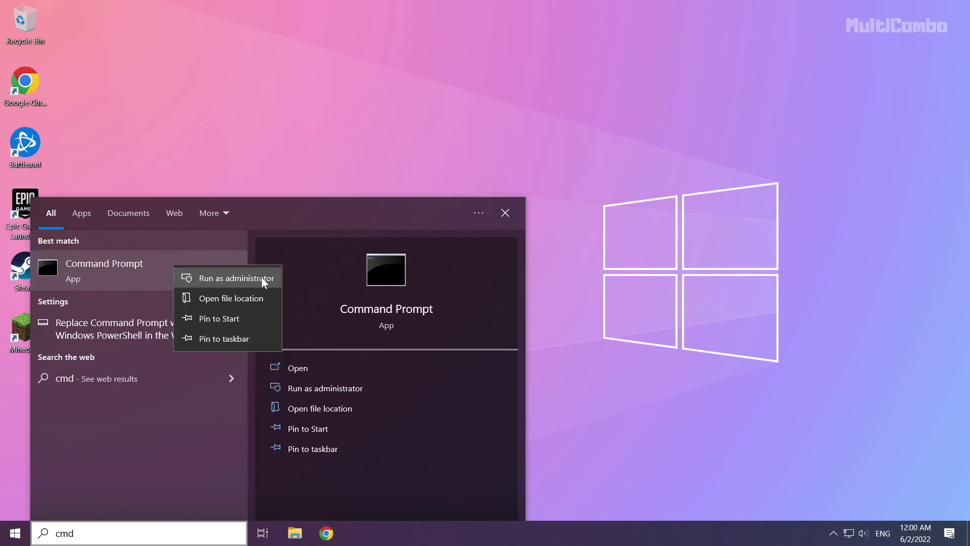
click(229, 278)
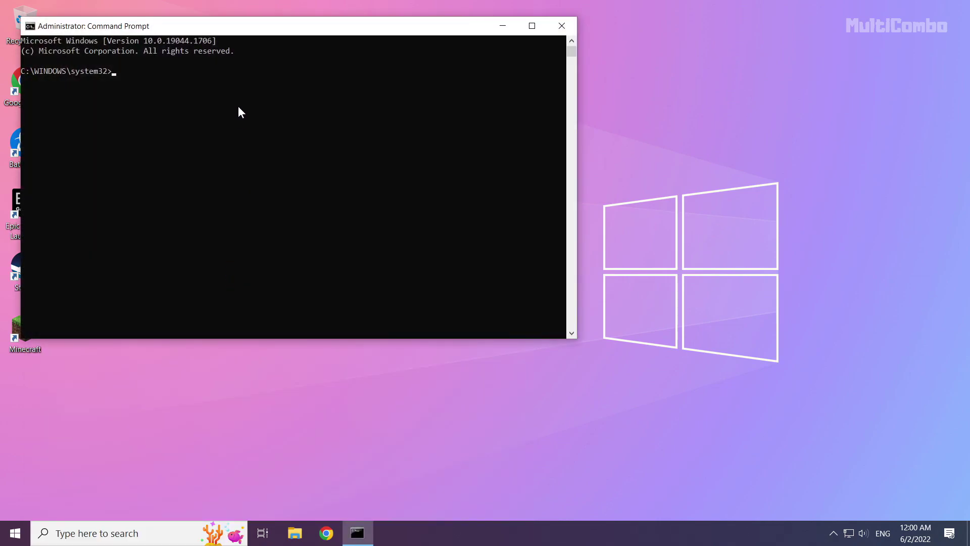
Flush the DNS resolver cache with ipconfig /flushdns.
drag(235, 29, 428, 114)
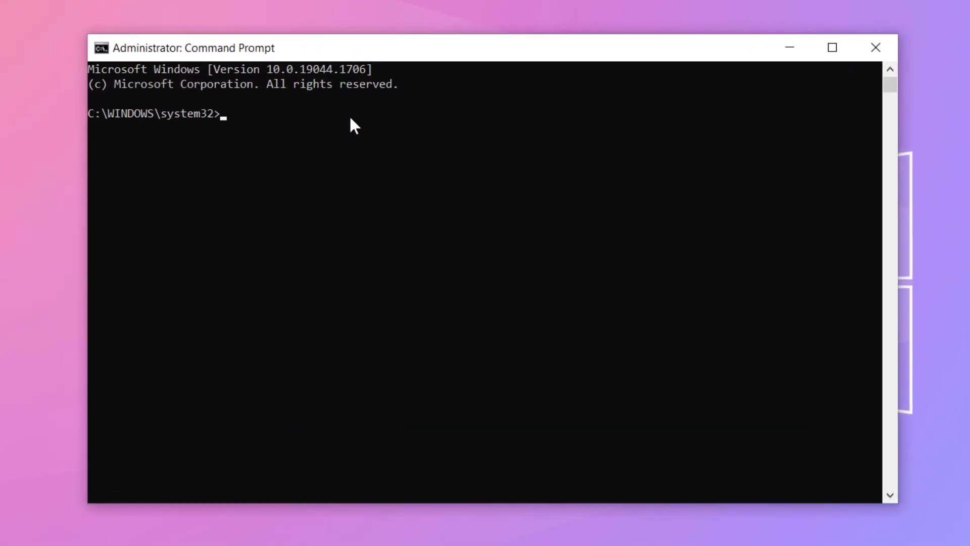
text(ip)
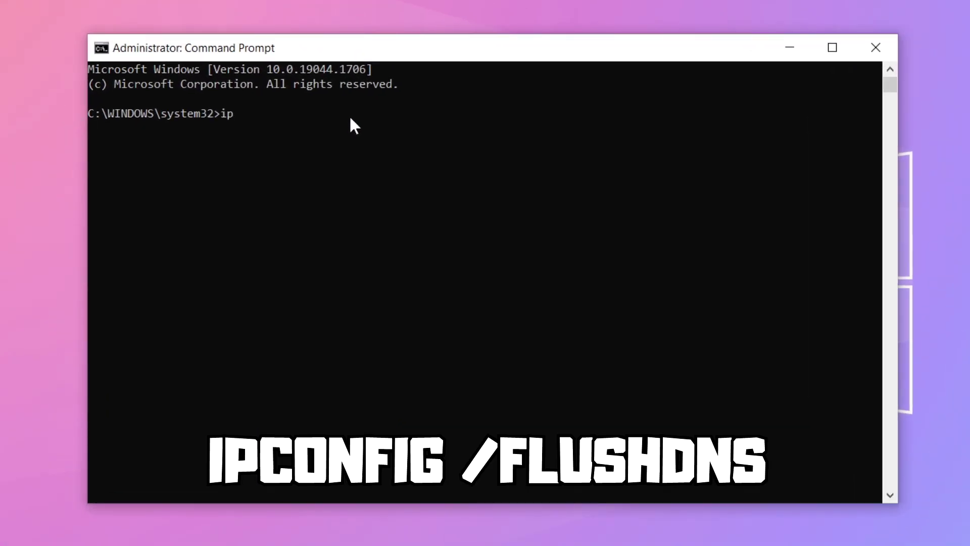
text(config )
text(/flus)
text(hdns)
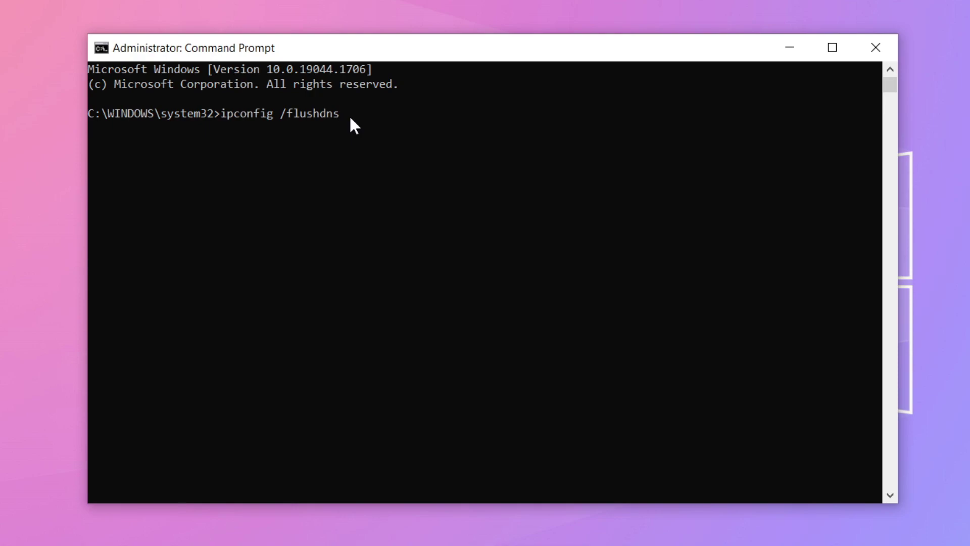
key(Return)
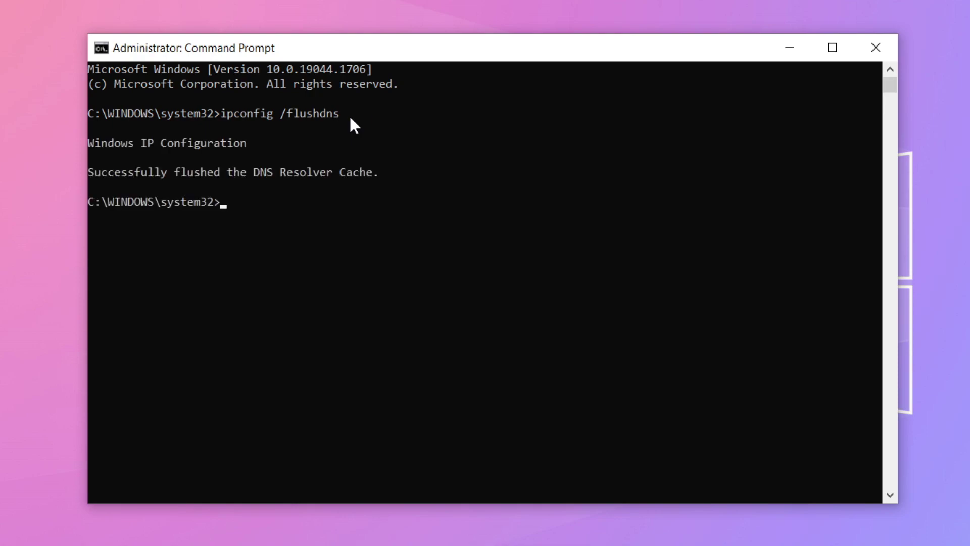
text(nets)
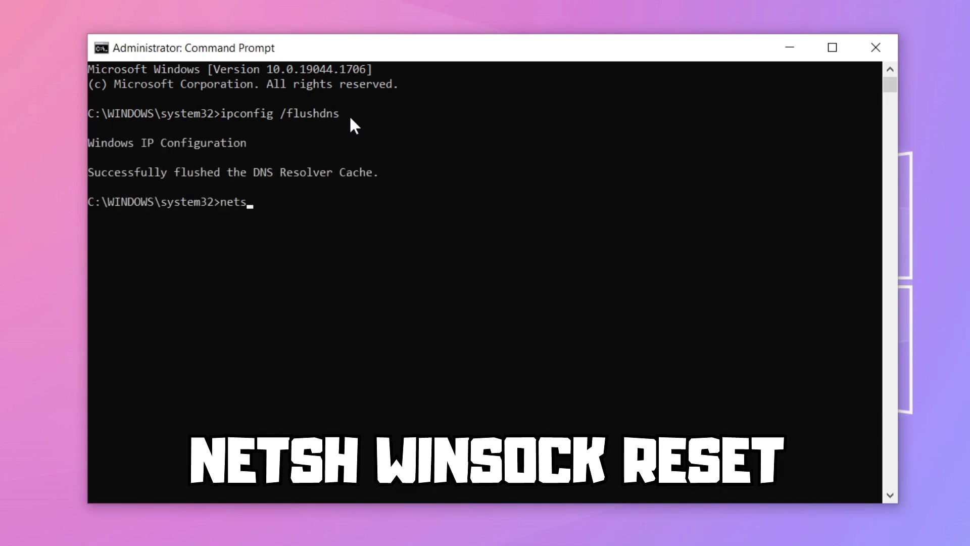
text(h win)
text(sock res)
text(et)
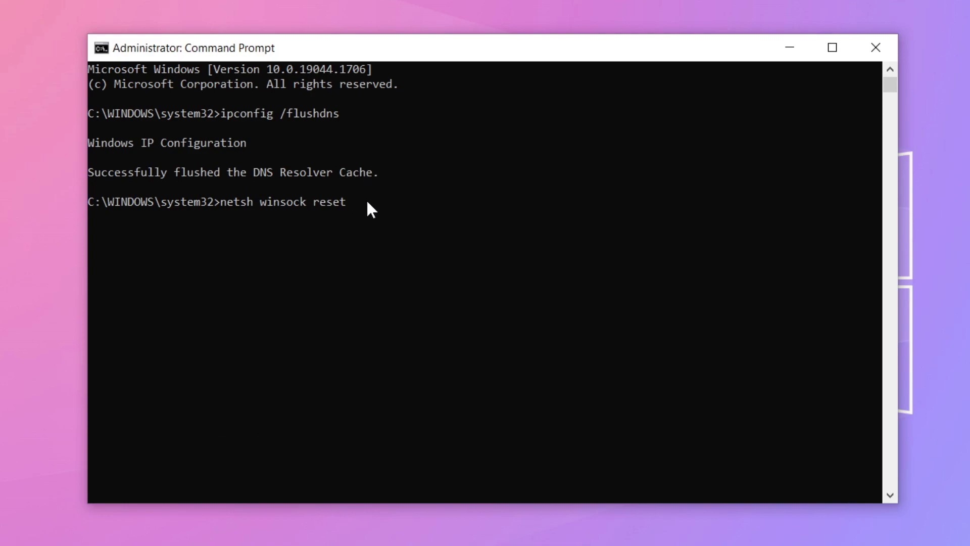
Reset the Winsock catalog with netsh winsock reset.
key(Return)
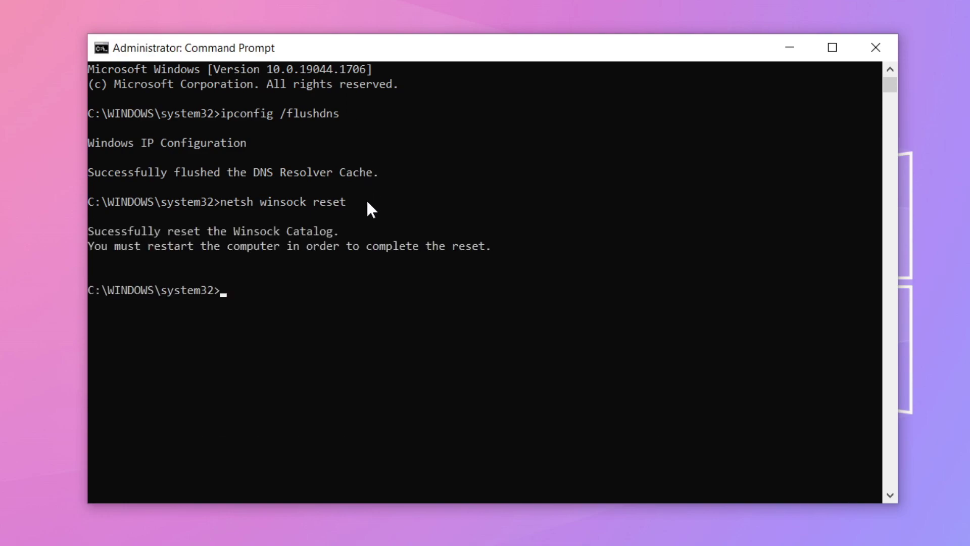
text(e)
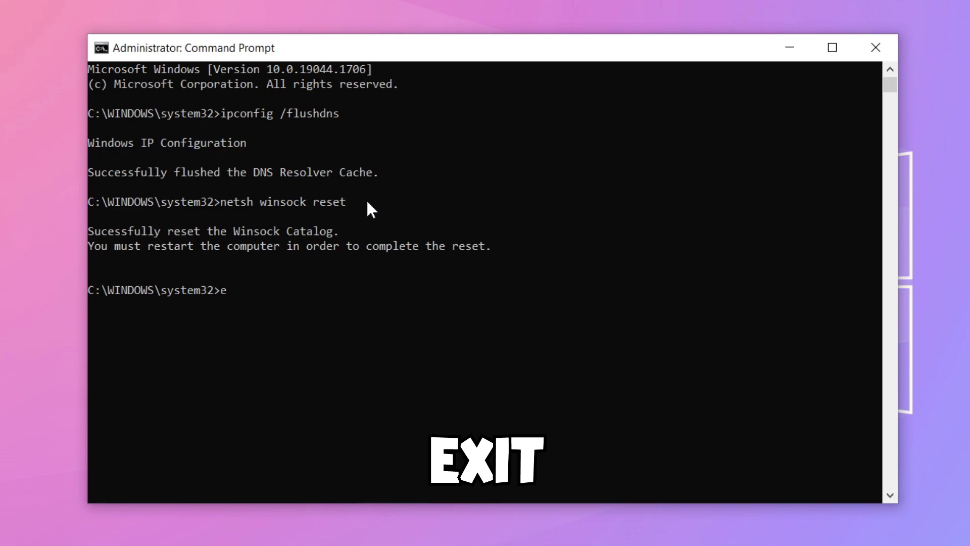
text(xit)
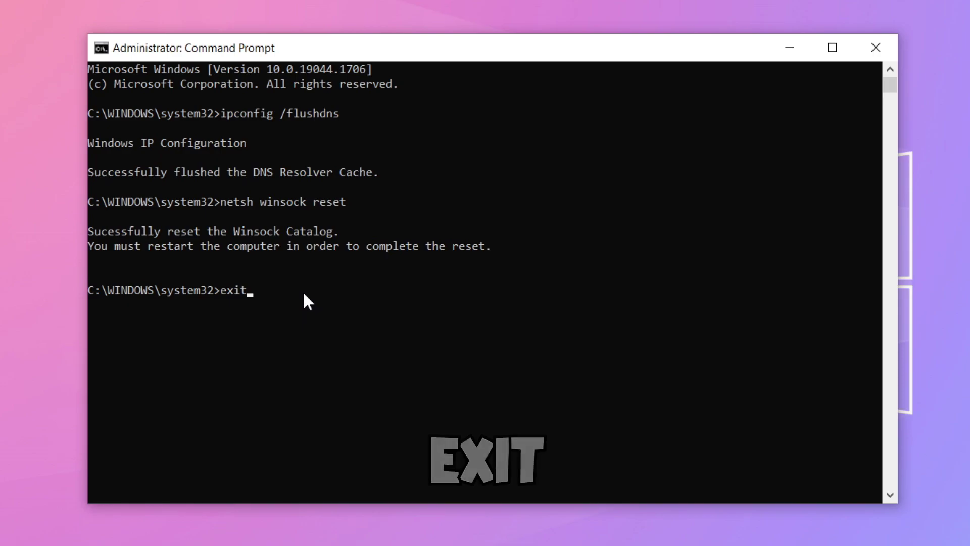
Close the administrator Command Prompt using the exit command.
key(Return)
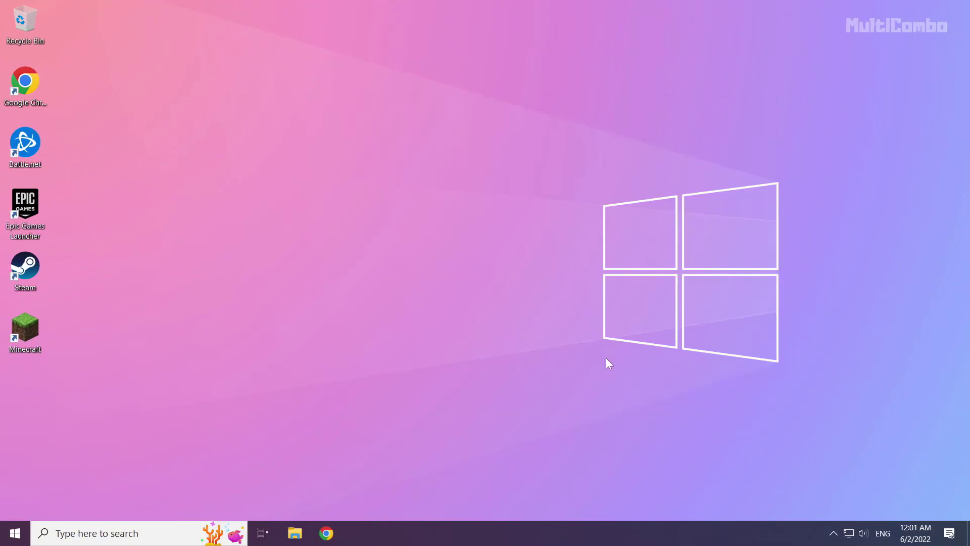
Reach Network Connections from the network tray icon's Network & Internet settings.
right_click(849, 533)
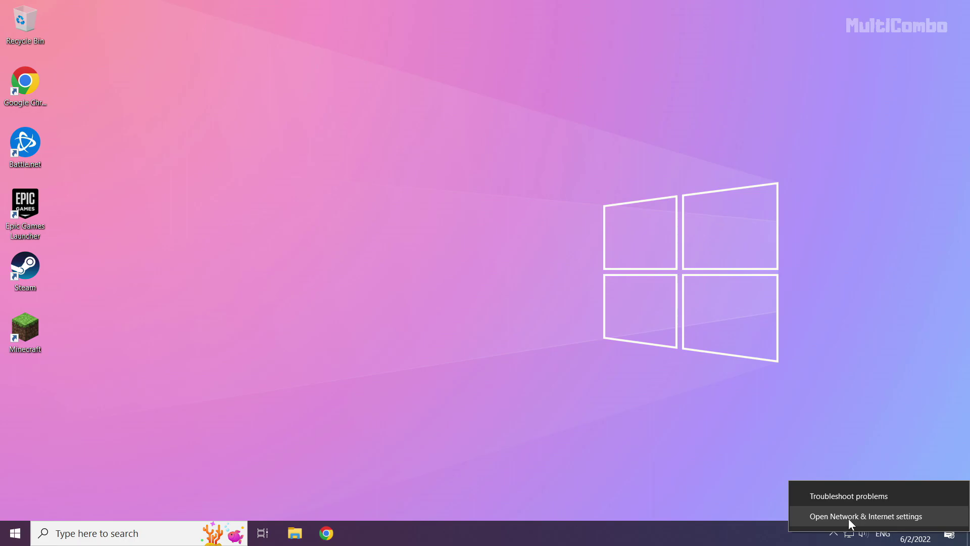
click(862, 519)
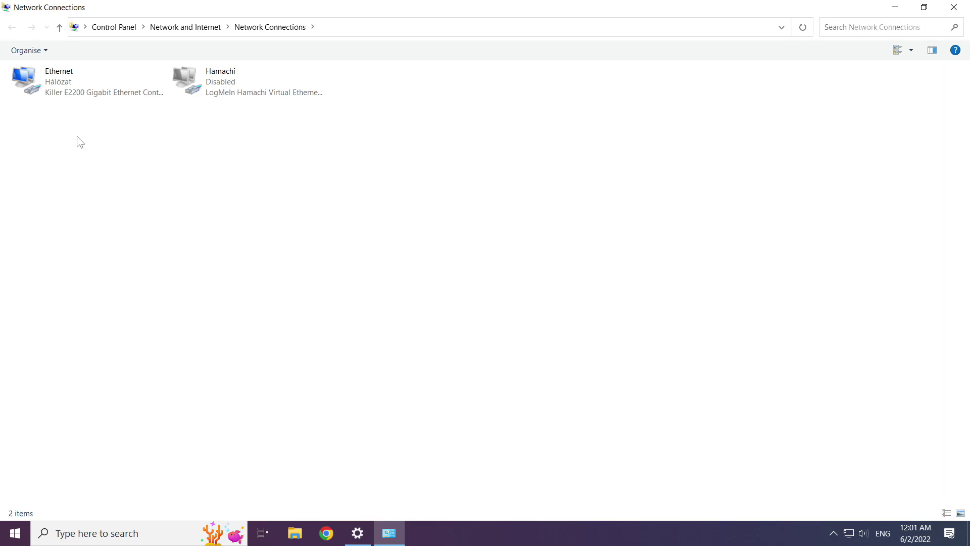
Bring up the context menu for the Ethernet adapter.
click(58, 88)
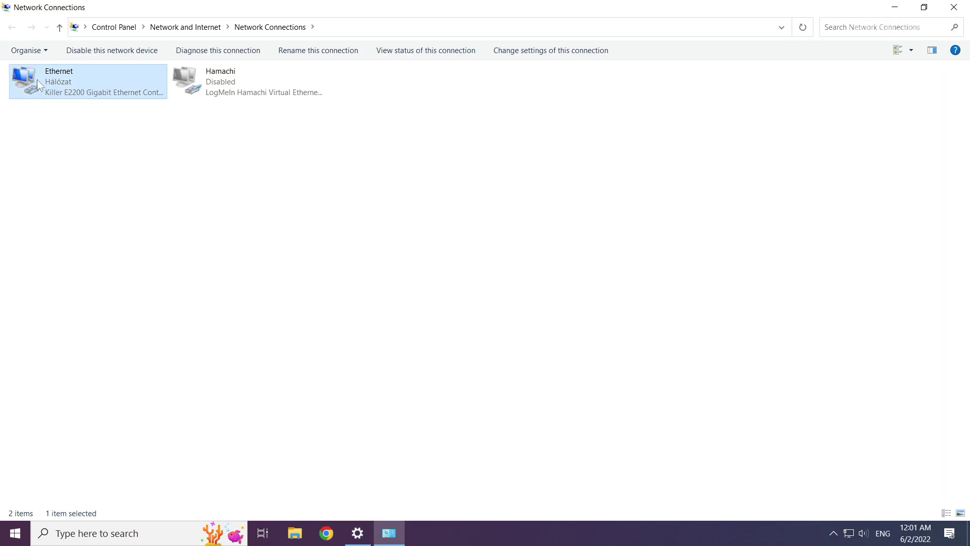
right_click(89, 78)
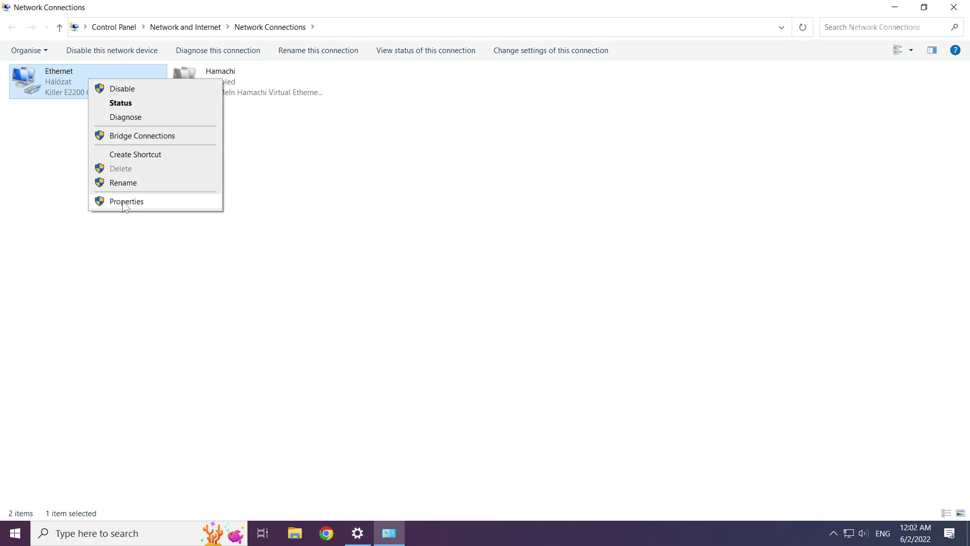
Open Ethernet Properties and highlight Internet Protocol Version 4 (TCP/IPv4).
click(158, 203)
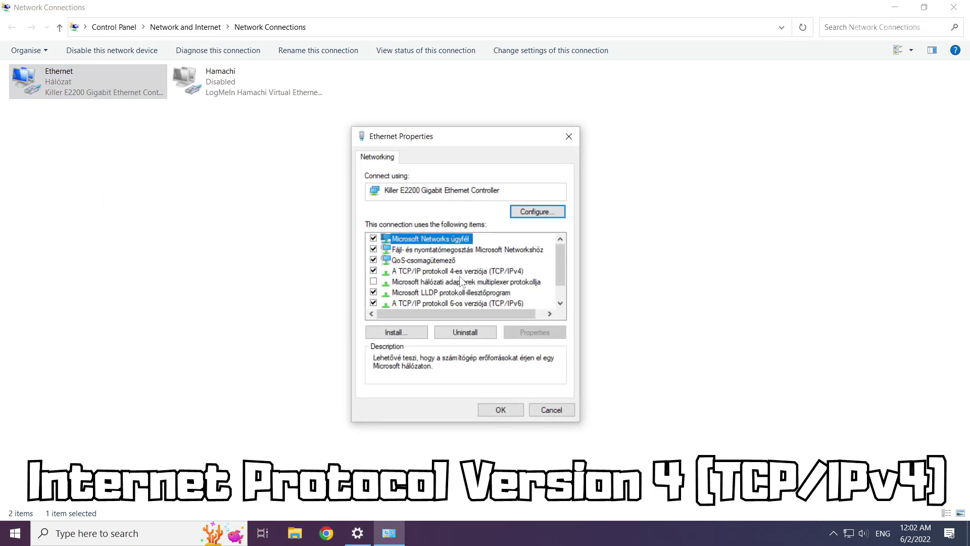
click(437, 274)
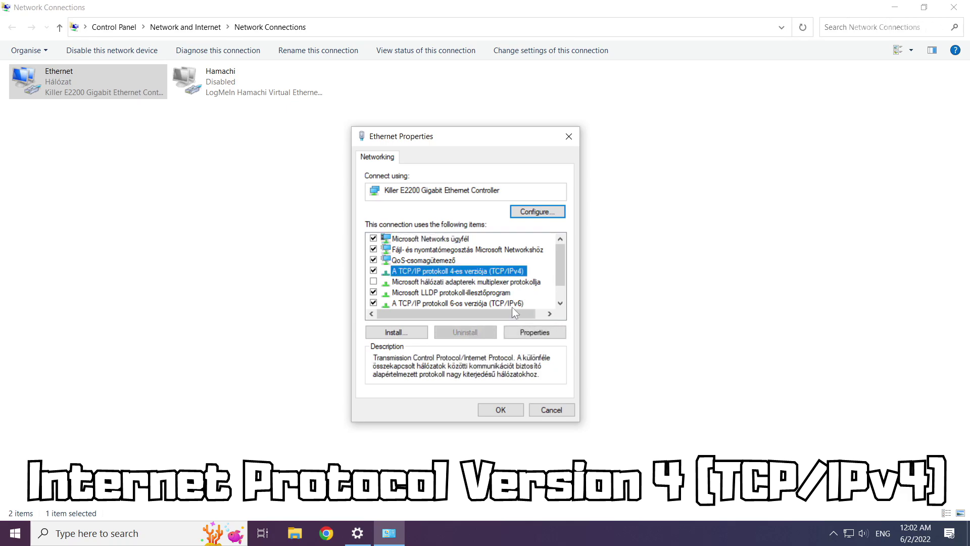
Set IPv4 DNS manually: preferred 8.8.8.8, alternative 8.8.4.4.
click(536, 334)
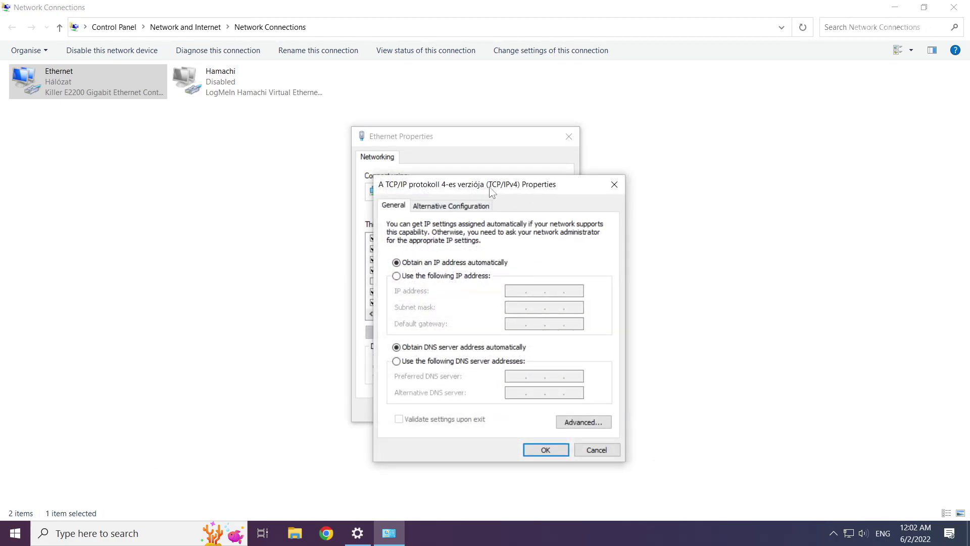
drag(490, 186, 457, 145)
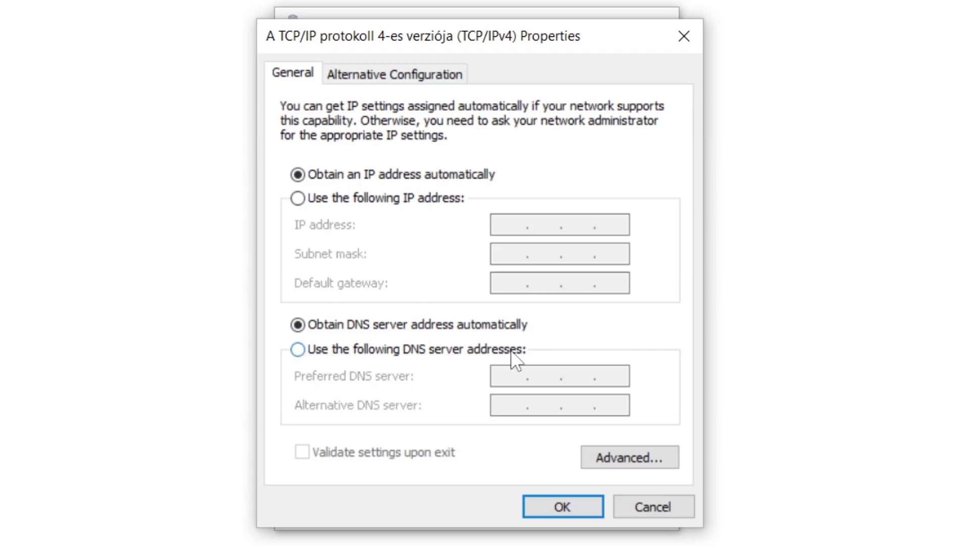
click(297, 350)
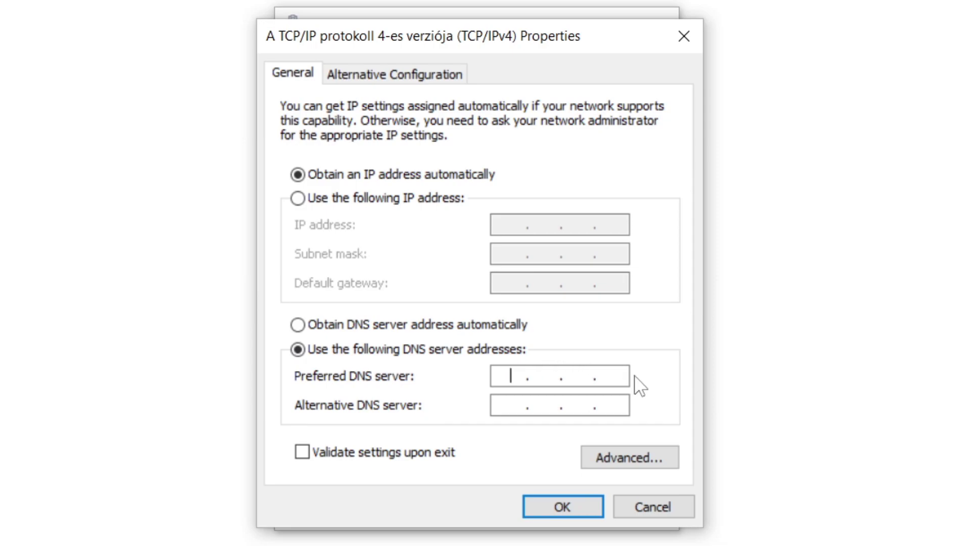
text(8.8.8.)
text(8)
click(515, 406)
text(8.8.)
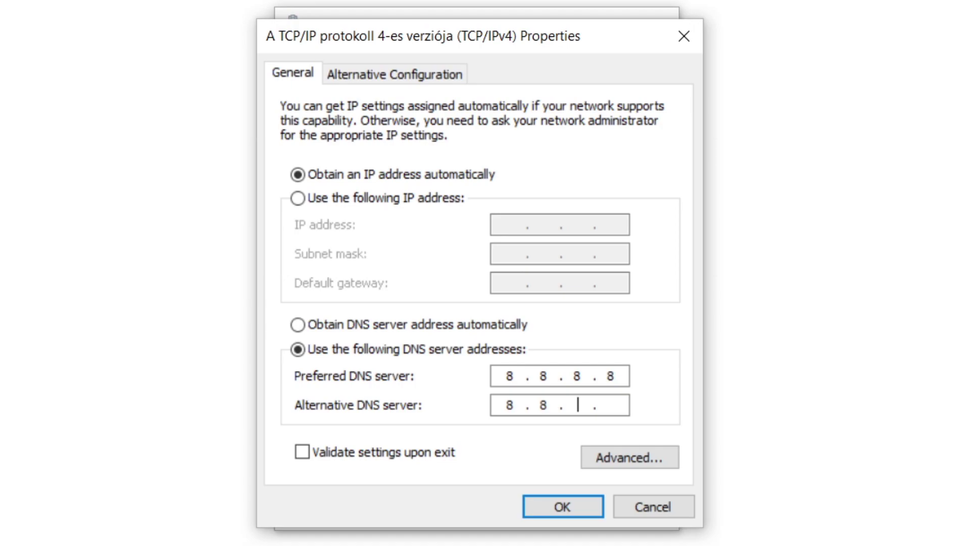
text(4.4)
Confirm the DNS changes, then close Ethernet Properties, Network Connections and Settings.
click(557, 509)
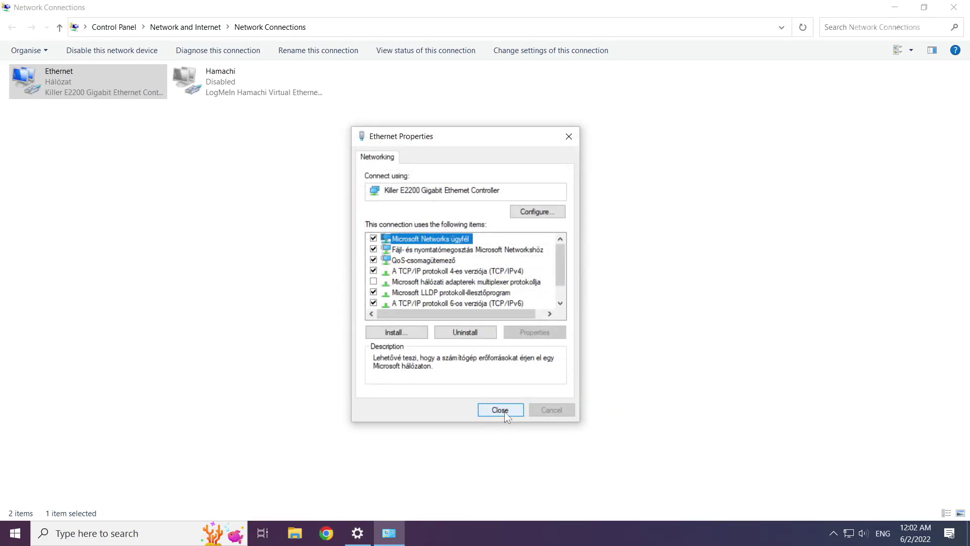
click(505, 412)
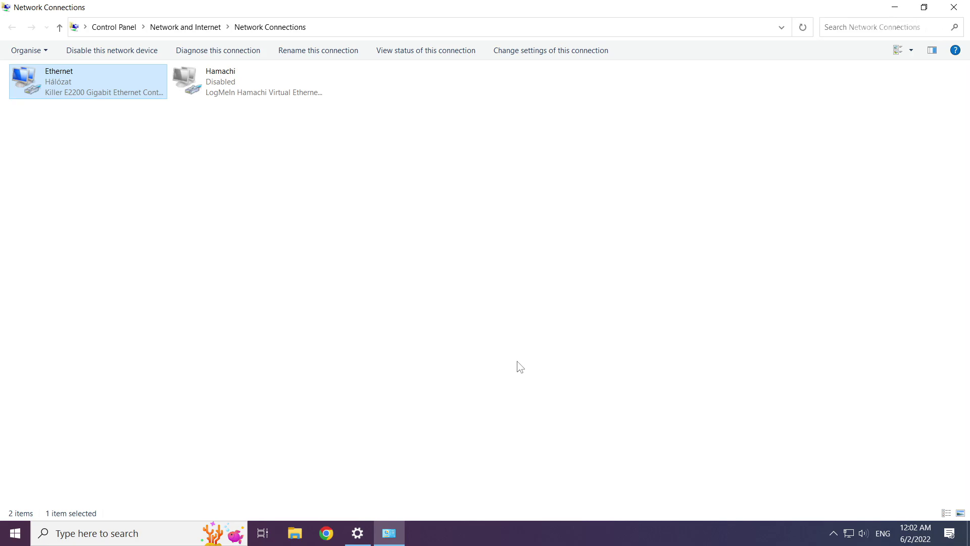
click(957, 14)
click(956, 14)
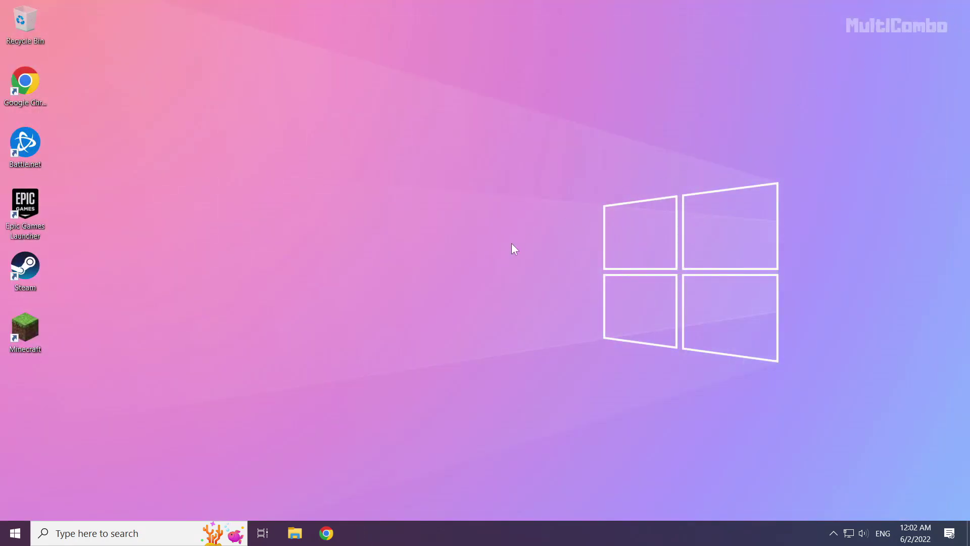
Search 'network reset' from the taskbar and open the Network reset page.
click(14, 533)
click(13, 516)
click(100, 538)
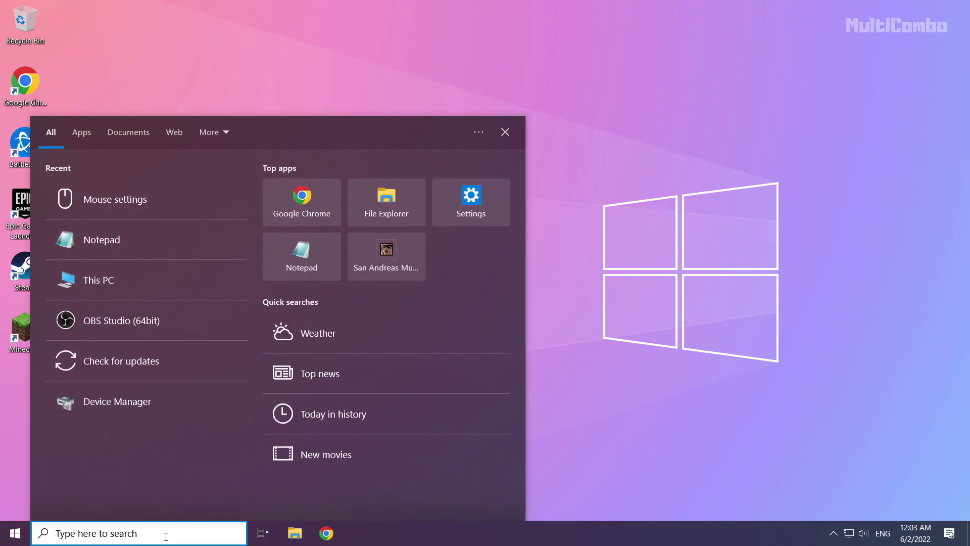
text(netow)
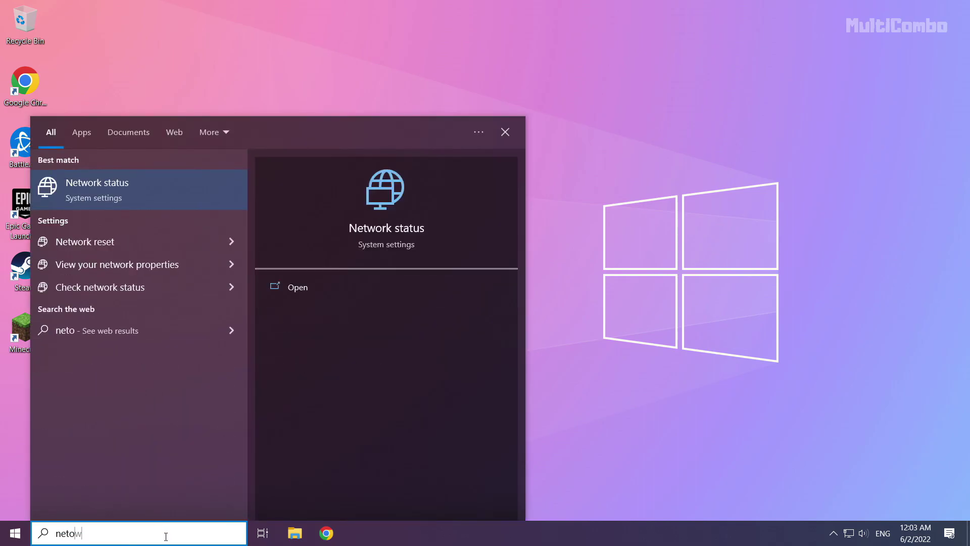
text(rk)
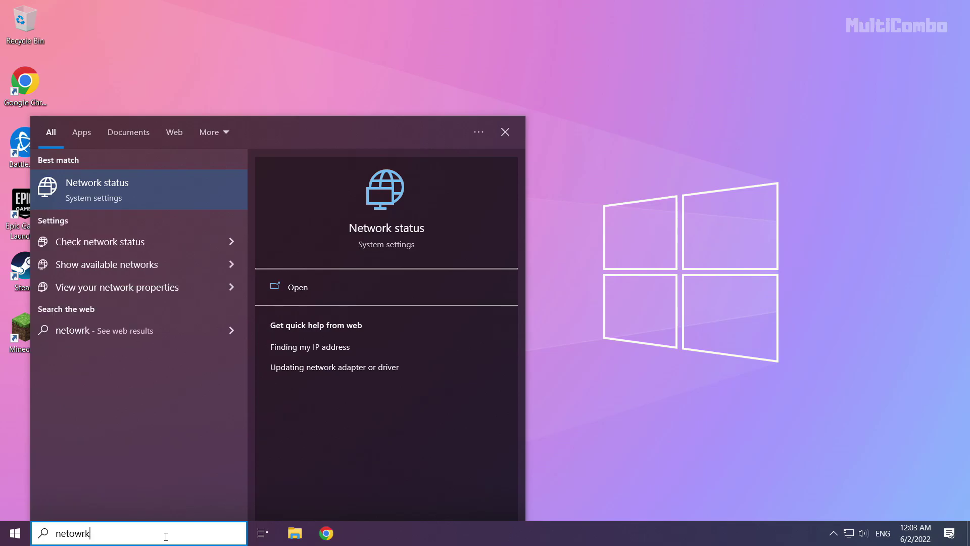
text( reset)
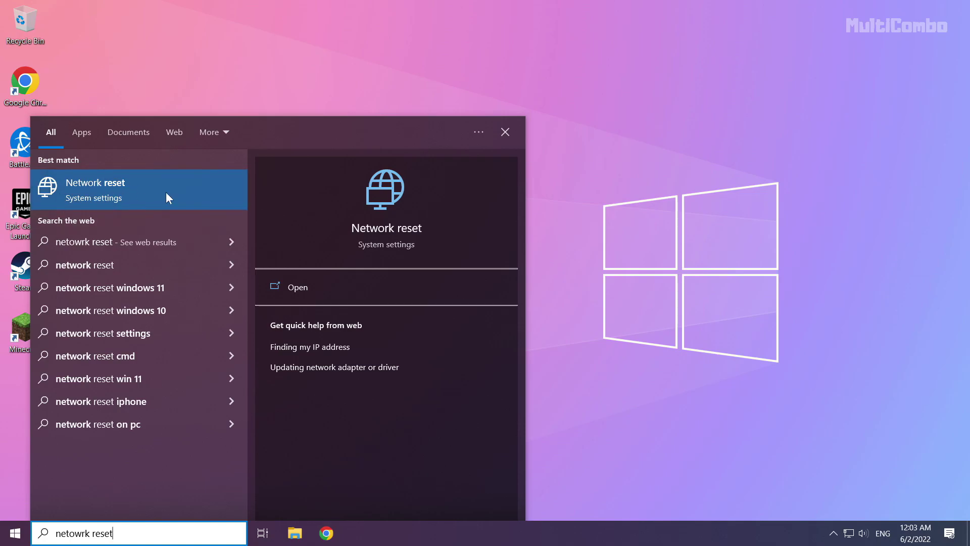
click(166, 191)
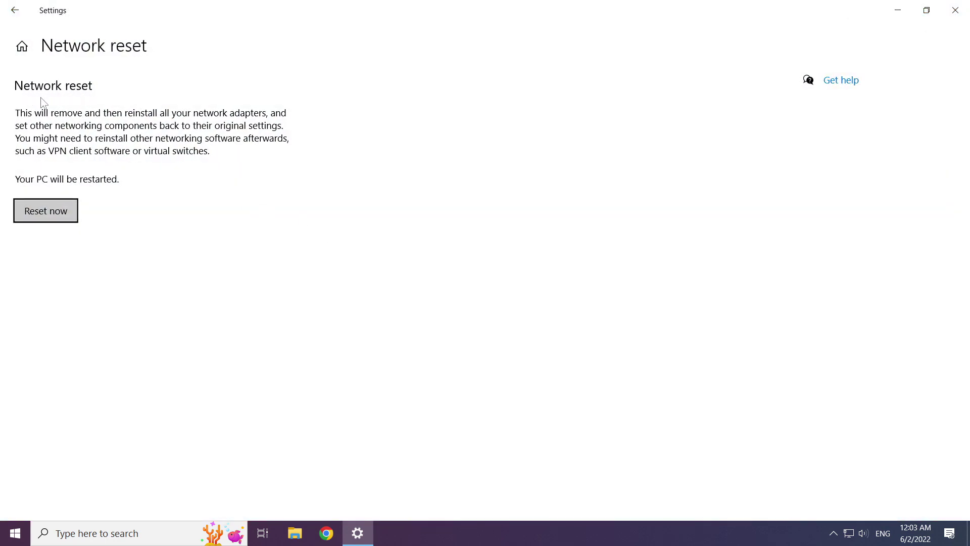
Confirm the network reset, dismiss the five-minute sign-out warning, and close Settings.
click(51, 215)
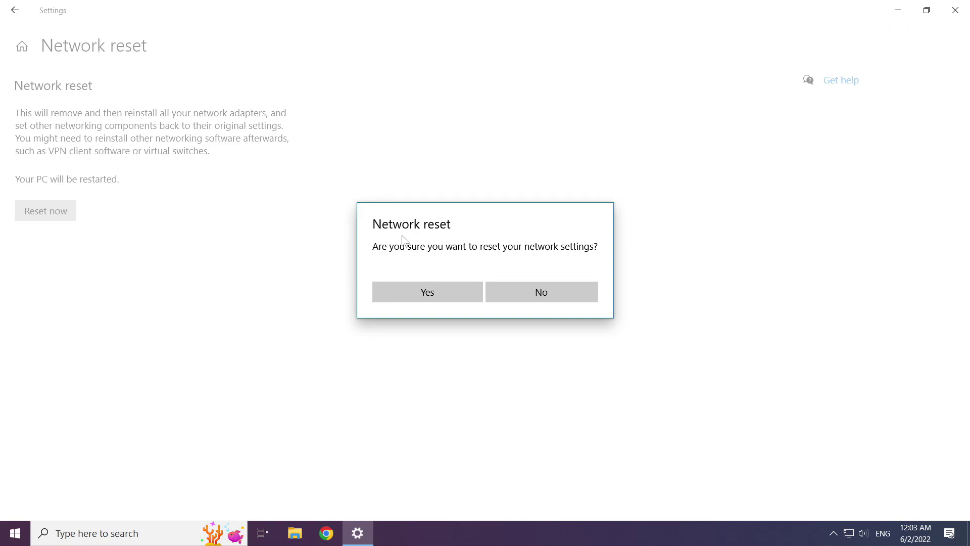
click(432, 295)
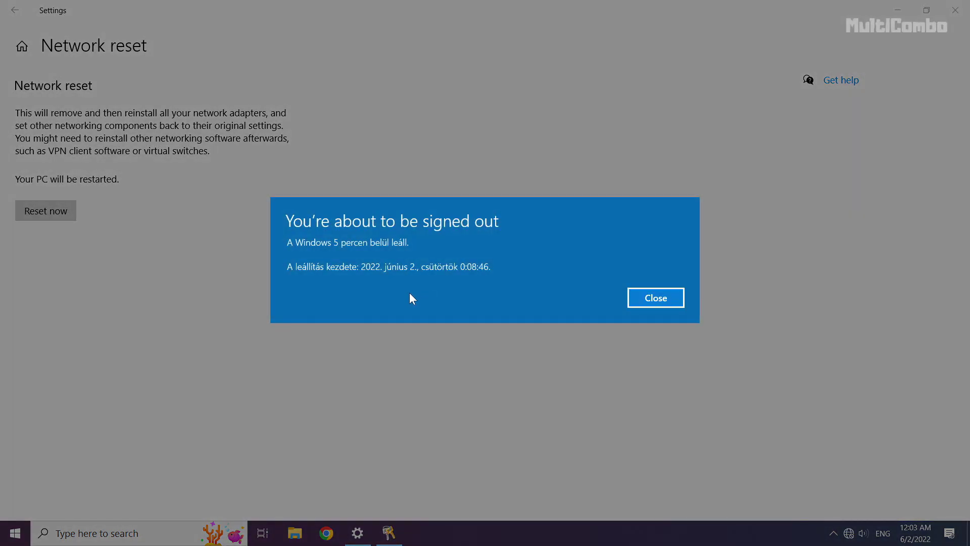
click(663, 301)
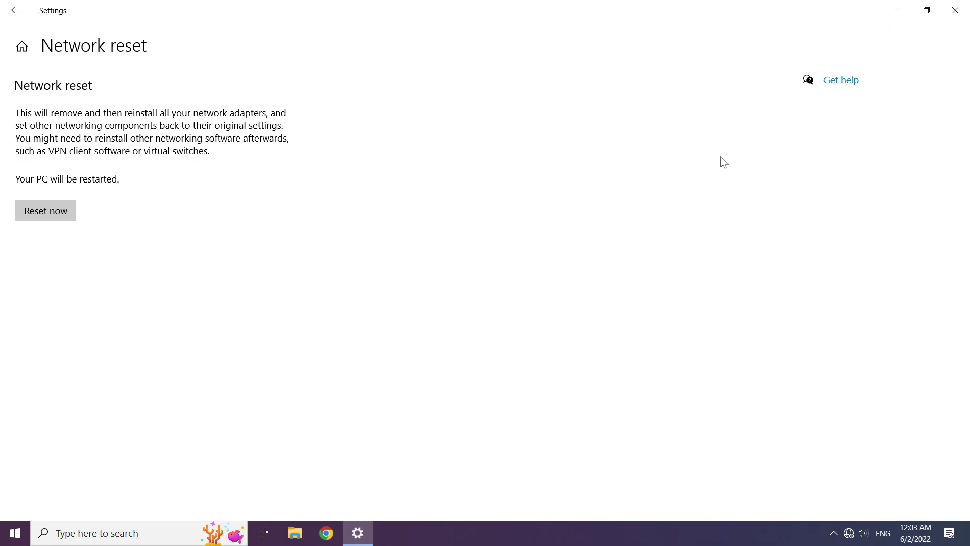
click(957, 11)
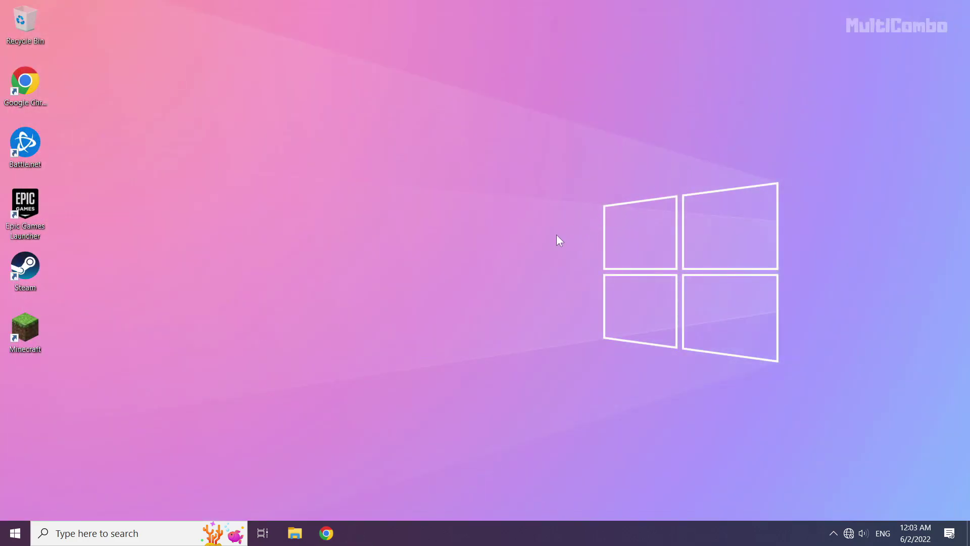
Bring up the Start menu power options to restart the PC.
click(13, 535)
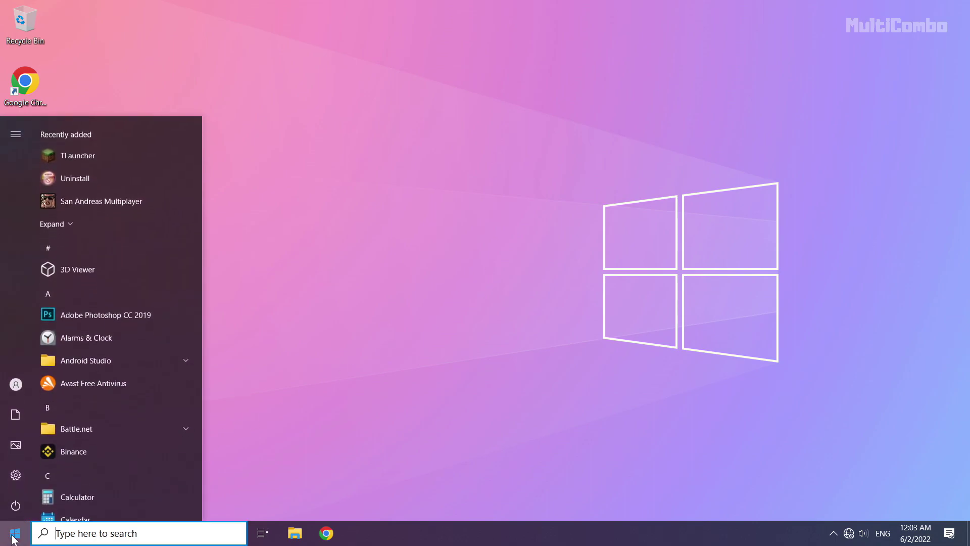
click(14, 507)
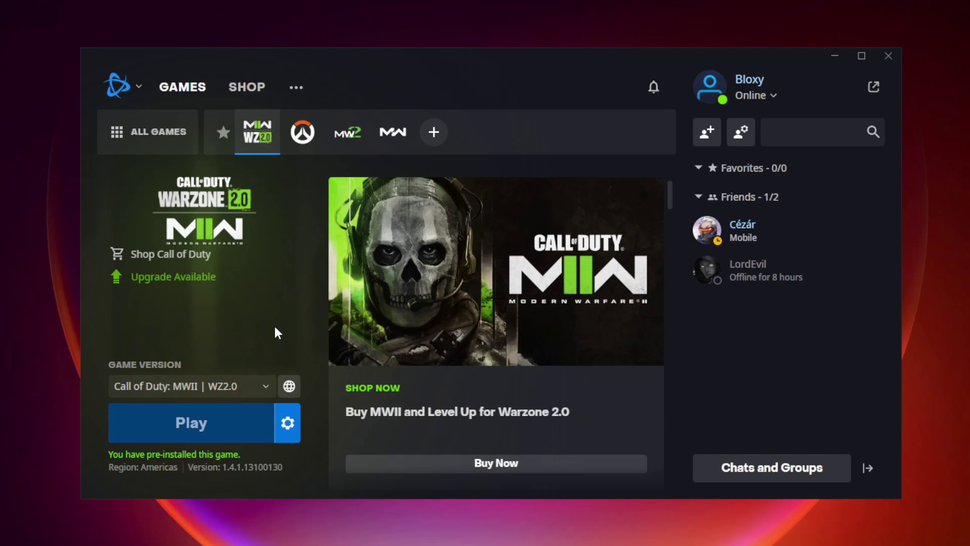
Run Scan and Repair on MWII | Warzone 2.0 from the Play gear menu.
click(291, 425)
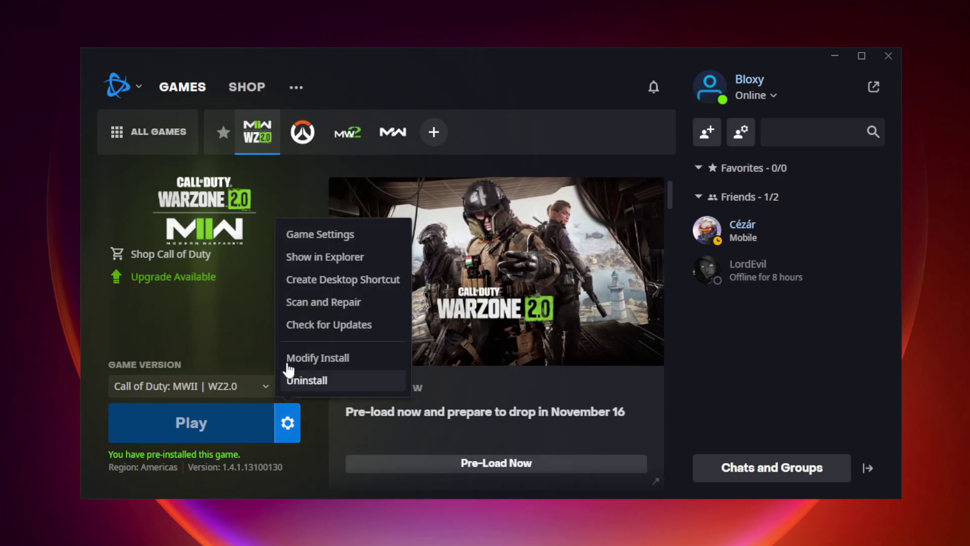
click(345, 303)
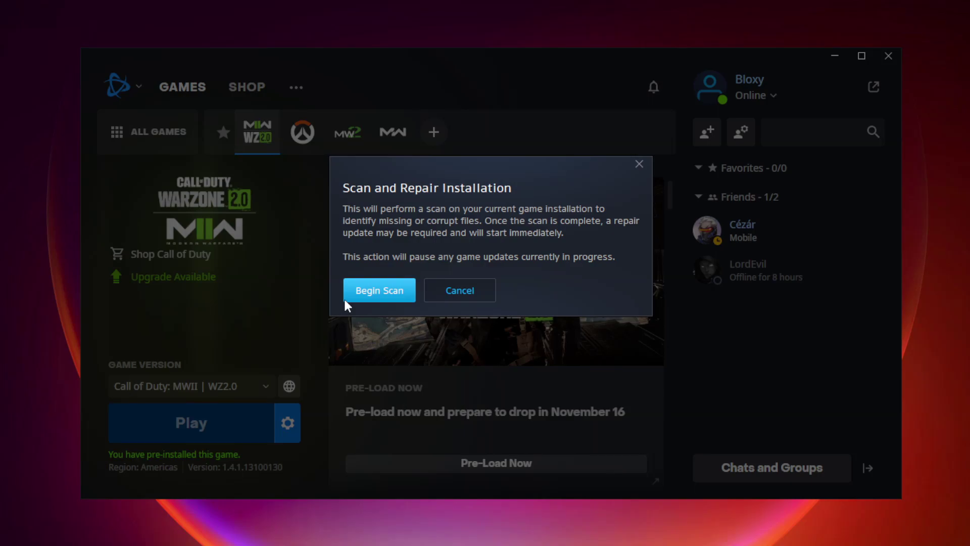
click(383, 293)
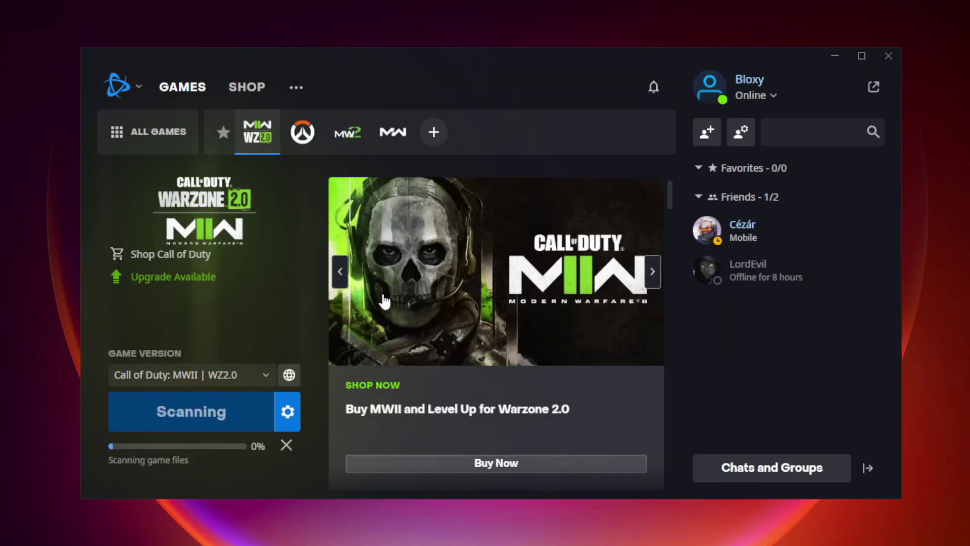